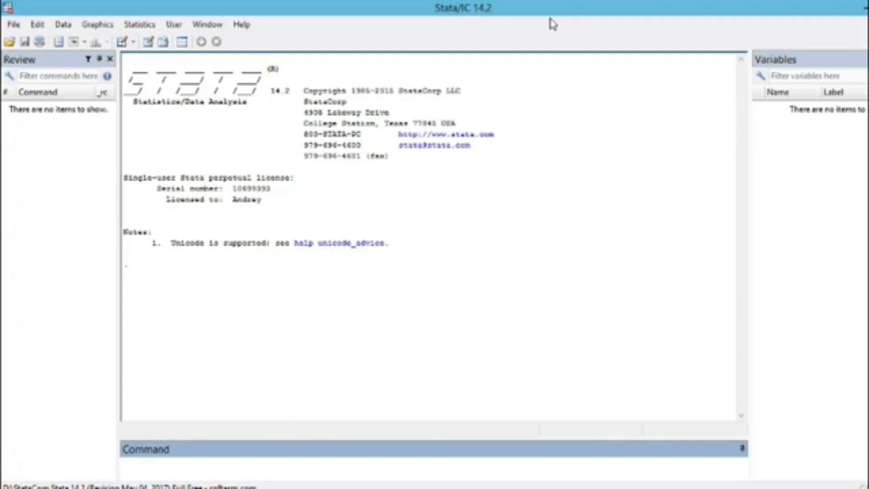
Step: Switch to the Classeur2 workbook in Excel and examine the column headers of Feuil1, from Country Name to Total debt service
{"action": "key", "text": "alt+Tab"}
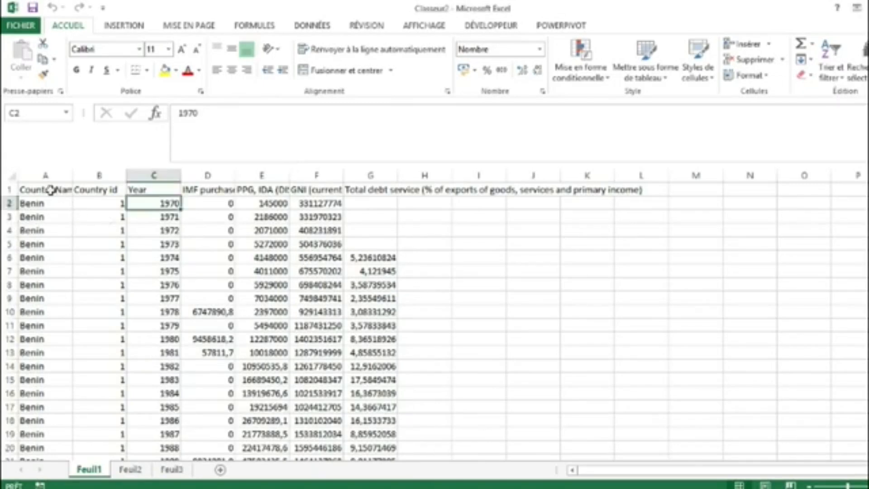
{"action": "left_click_drag", "start_coordinate": [50, 190], "coordinate": [386, 394]}
{"action": "left_click", "coordinate": [28, 190]}
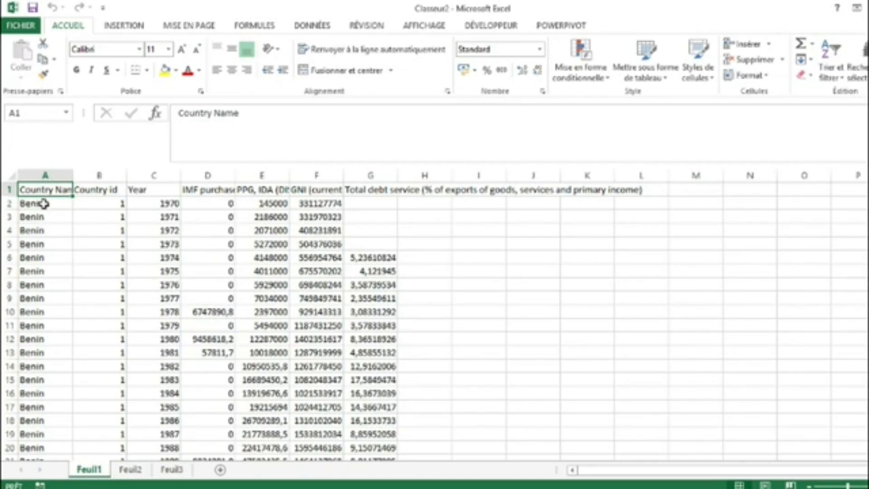
{"action": "left_click", "coordinate": [43, 204]}
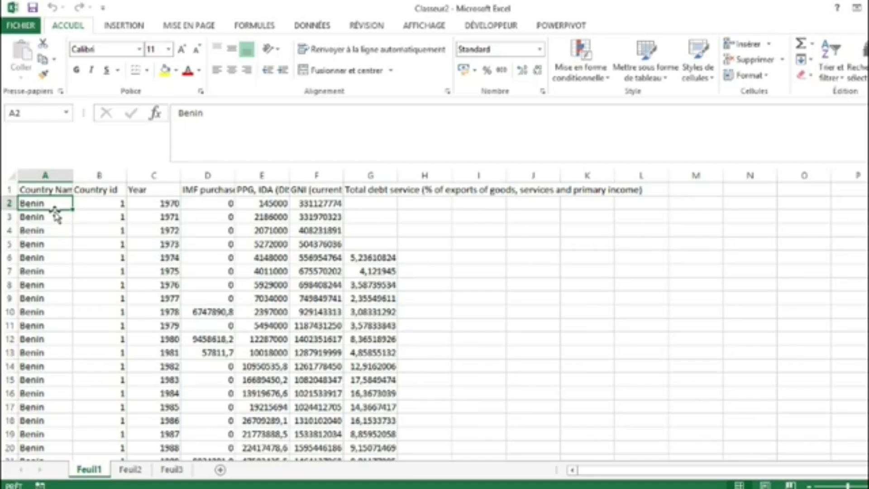
{"action": "left_click", "coordinate": [222, 189]}
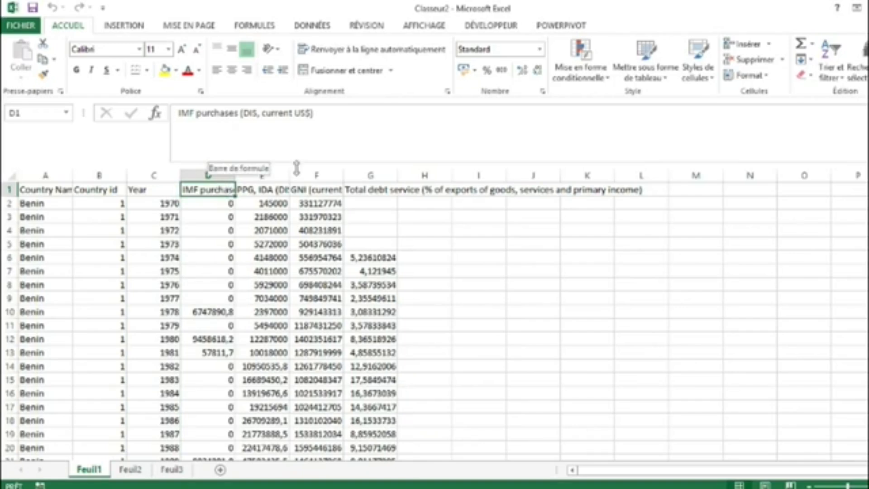
{"action": "left_click", "coordinate": [277, 191]}
{"action": "left_click", "coordinate": [303, 192]}
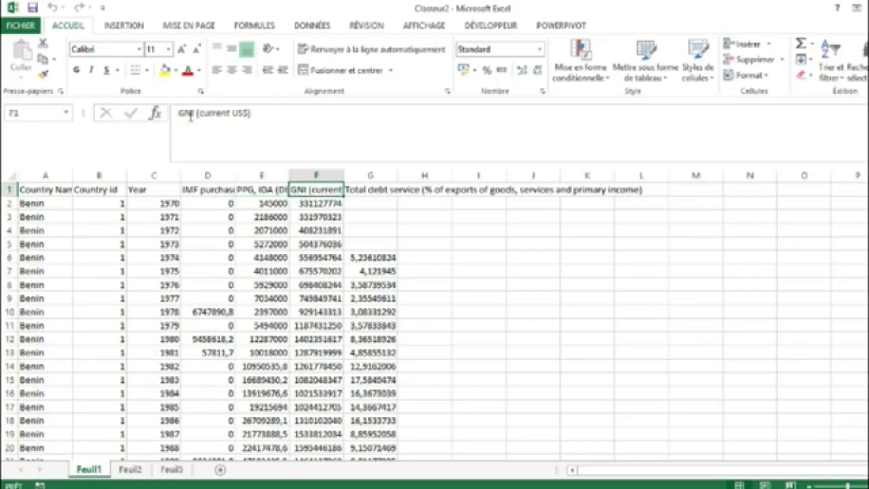
{"action": "left_click", "coordinate": [377, 188]}
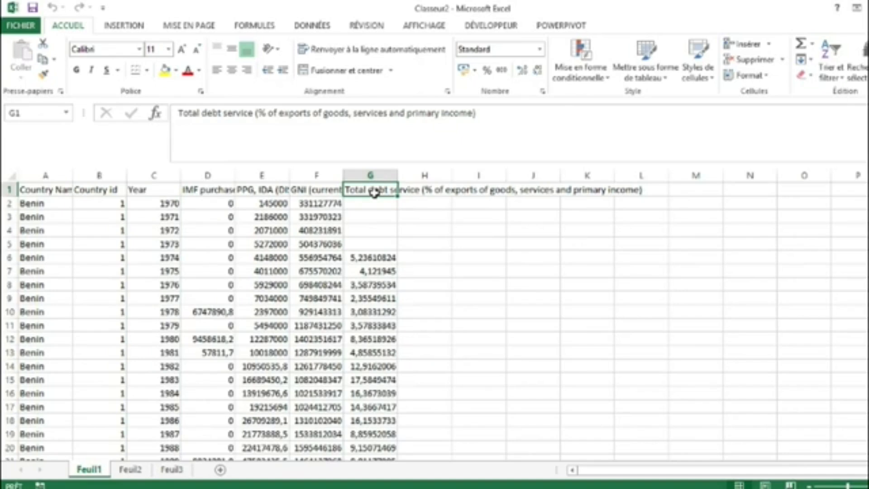
{"action": "key", "text": "Left"}
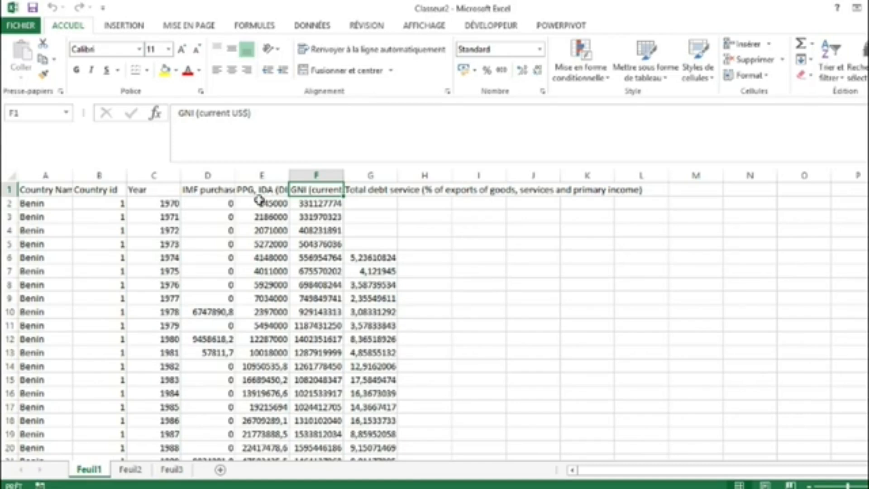
{"action": "left_click", "coordinate": [211, 190]}
{"action": "left_click_drag", "start_coordinate": [33, 191], "coordinate": [385, 393]}
{"action": "left_click", "coordinate": [34, 202]}
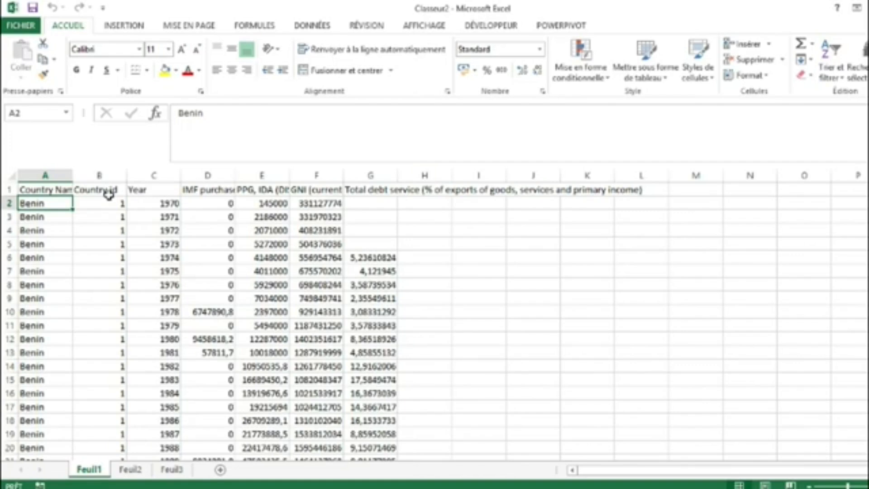
Step: Select the Benin entries in the Country Name column and examine how the yearly records are arranged country by country
{"action": "left_click_drag", "start_coordinate": [57, 204], "coordinate": [55, 448]}
{"action": "scroll", "coordinate": [157, 193], "scroll_direction": "up", "scroll_amount": 10}
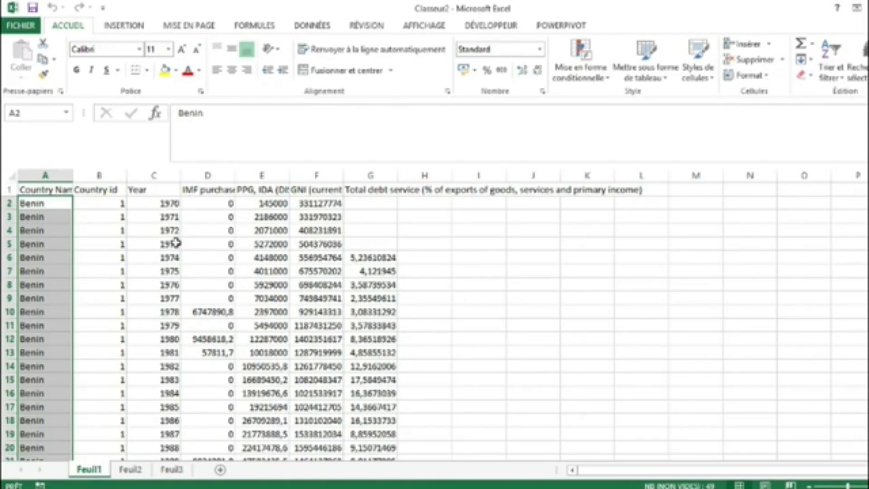
{"action": "scroll", "coordinate": [46, 364], "scroll_direction": "down", "scroll_amount": 12}
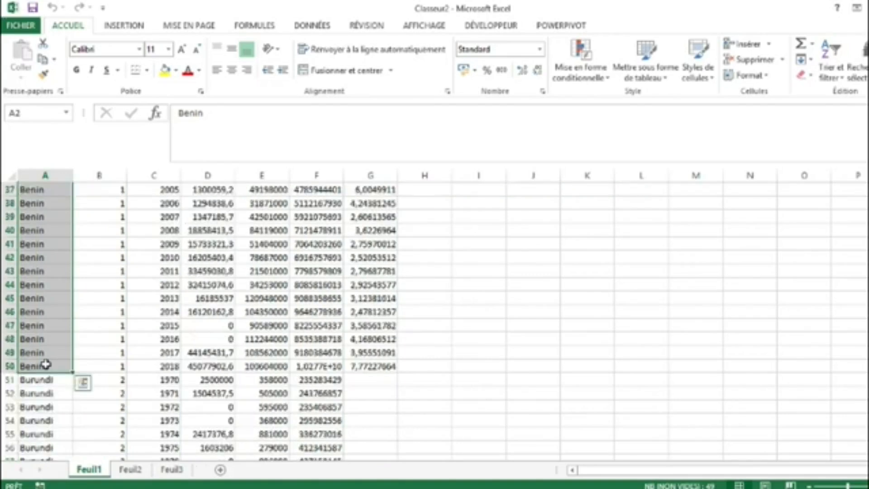
{"action": "scroll", "coordinate": [167, 368], "scroll_direction": "up", "scroll_amount": 12}
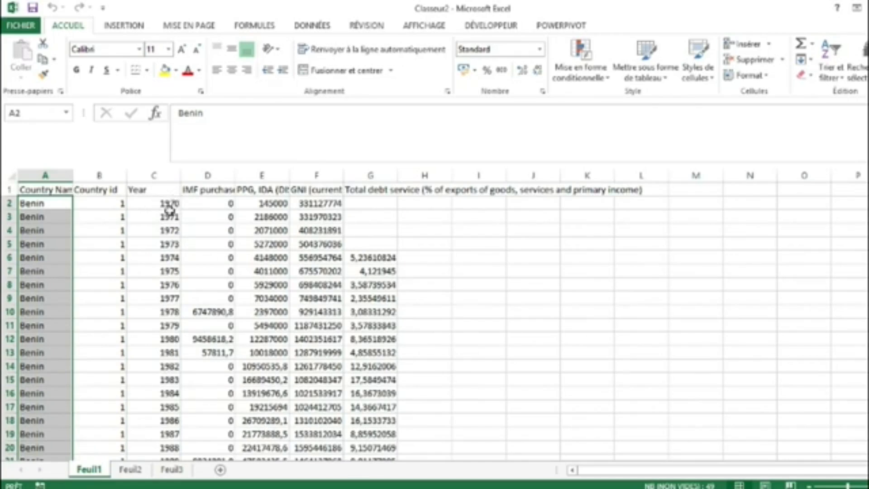
{"action": "scroll", "coordinate": [169, 210], "scroll_direction": "down", "scroll_amount": 4}
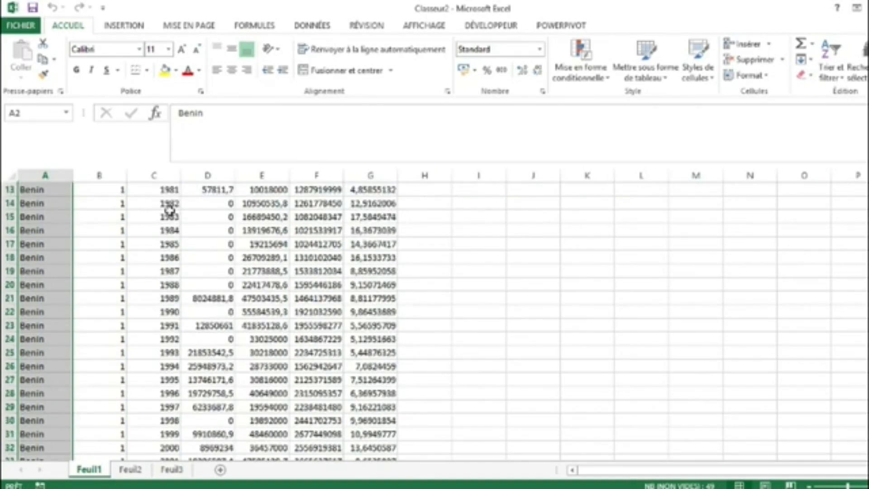
{"action": "scroll", "coordinate": [169, 209], "scroll_direction": "down", "scroll_amount": 11}
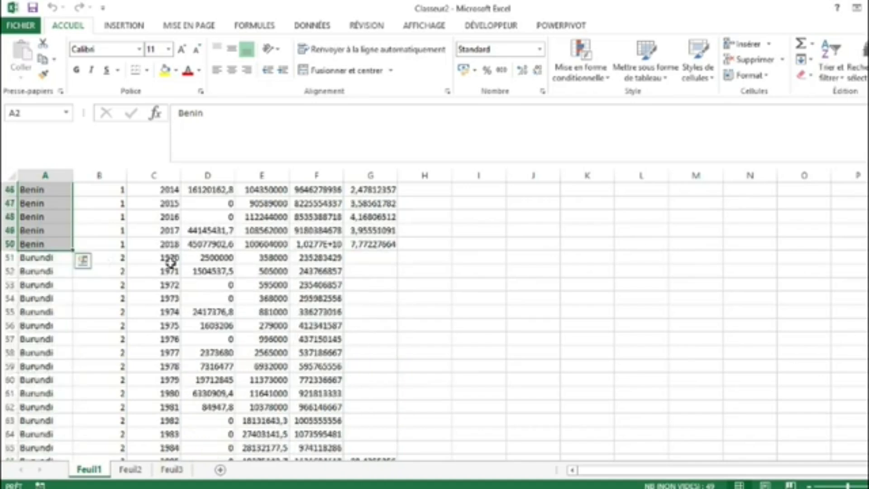
{"action": "scroll", "coordinate": [170, 262], "scroll_direction": "down", "scroll_amount": 20}
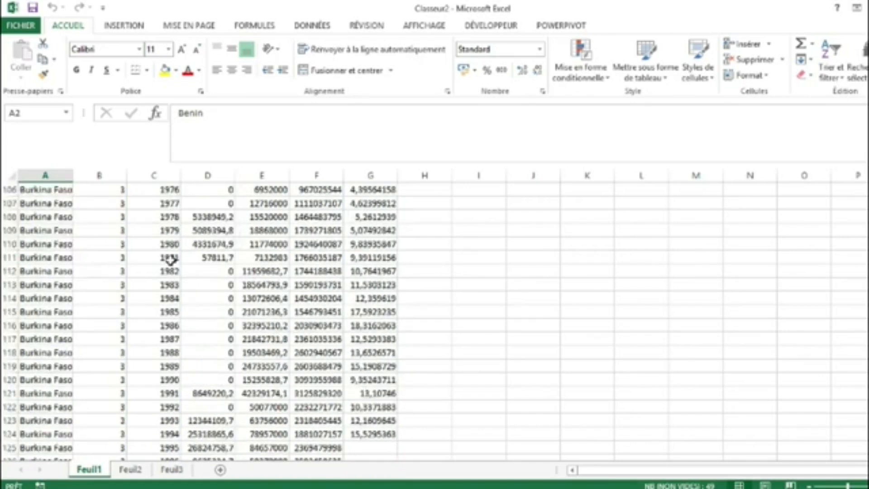
{"action": "scroll", "coordinate": [171, 258], "scroll_direction": "down", "scroll_amount": 16}
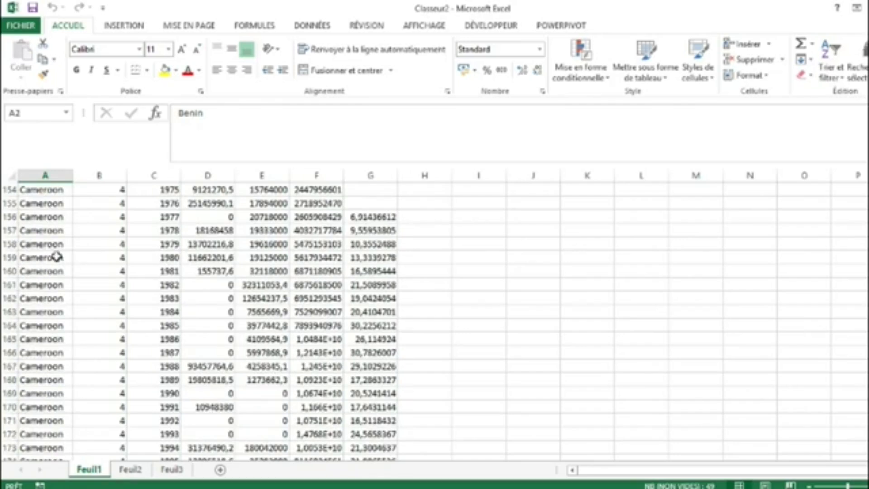
{"action": "scroll", "coordinate": [57, 257], "scroll_direction": "up", "scroll_amount": 20}
{"action": "scroll", "coordinate": [67, 299], "scroll_direction": "up", "scroll_amount": 20}
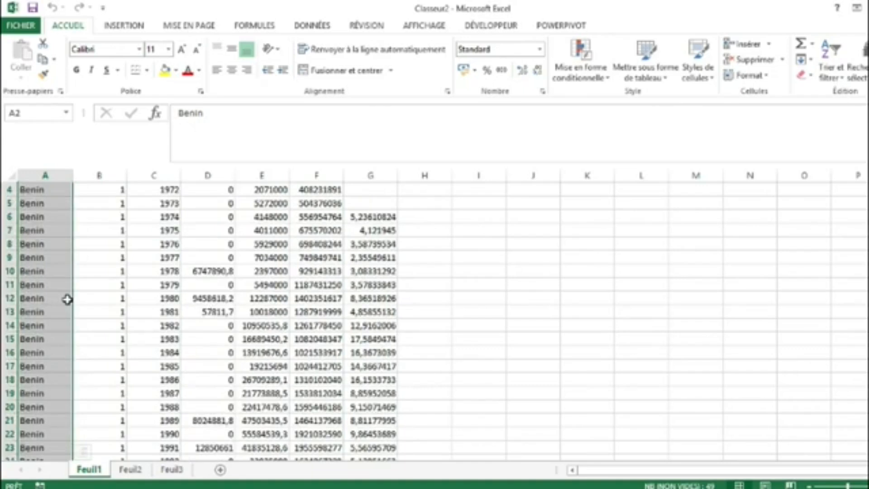
{"action": "scroll", "coordinate": [67, 299], "scroll_direction": "up", "scroll_amount": 1}
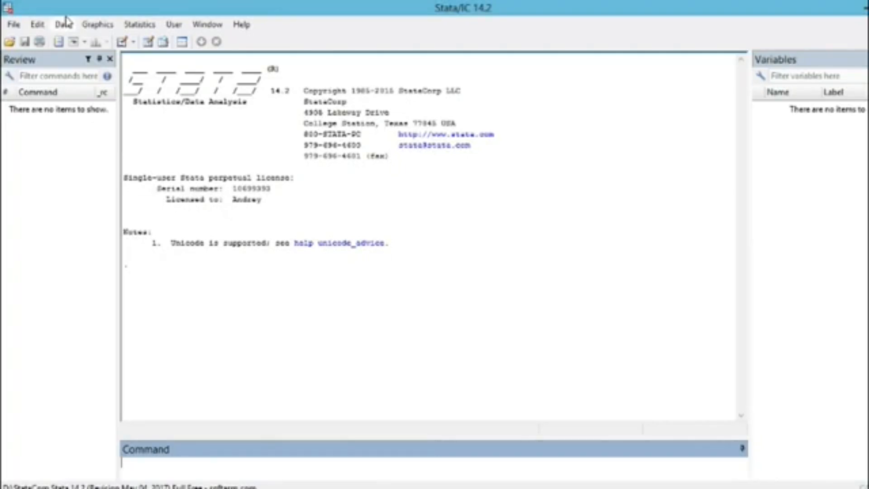
Step: Import worksheet Feuil1 of Classeur2.xlsx from the Desktop as an Excel spreadsheet, using the first row as variable names
{"action": "left_click", "coordinate": [14, 25]}
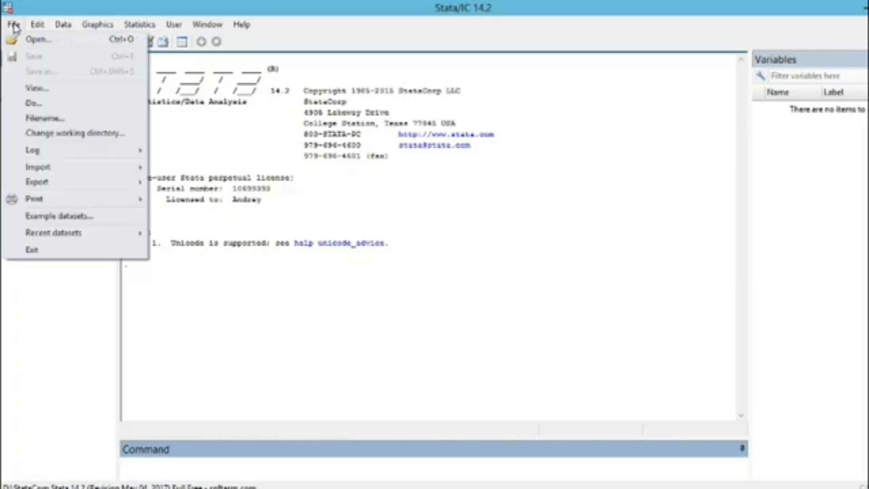
{"action": "mouse_move", "coordinate": [65, 172]}
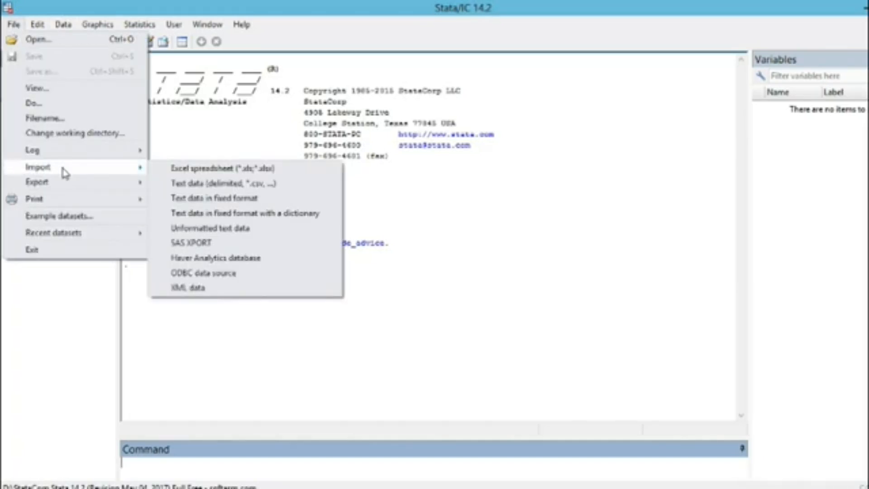
{"action": "left_click", "coordinate": [221, 172]}
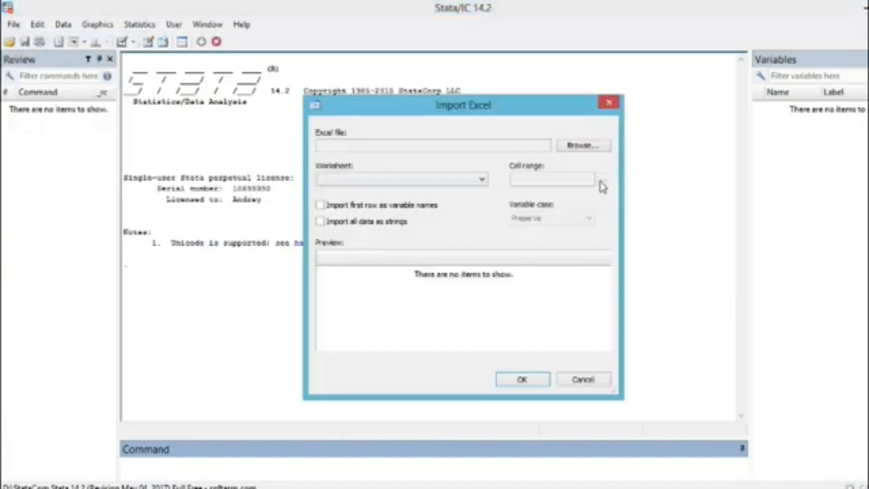
{"action": "left_click", "coordinate": [582, 149]}
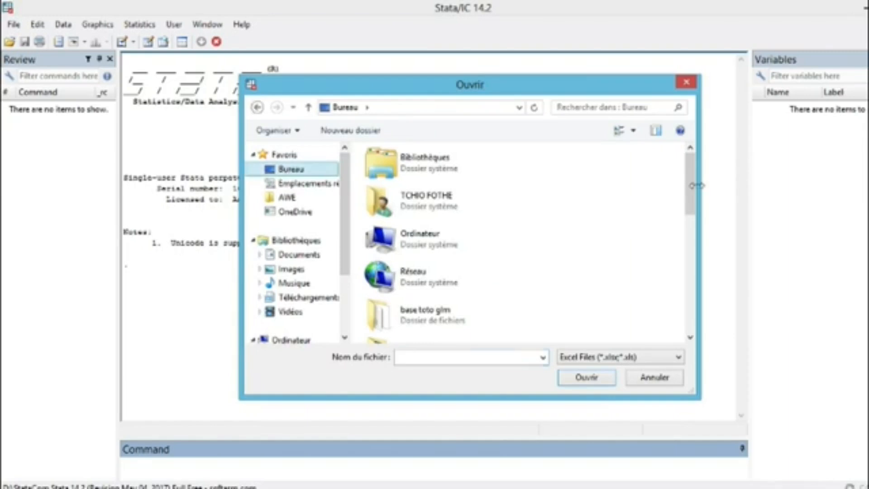
{"action": "left_click_drag", "start_coordinate": [691, 203], "coordinate": [691, 319]}
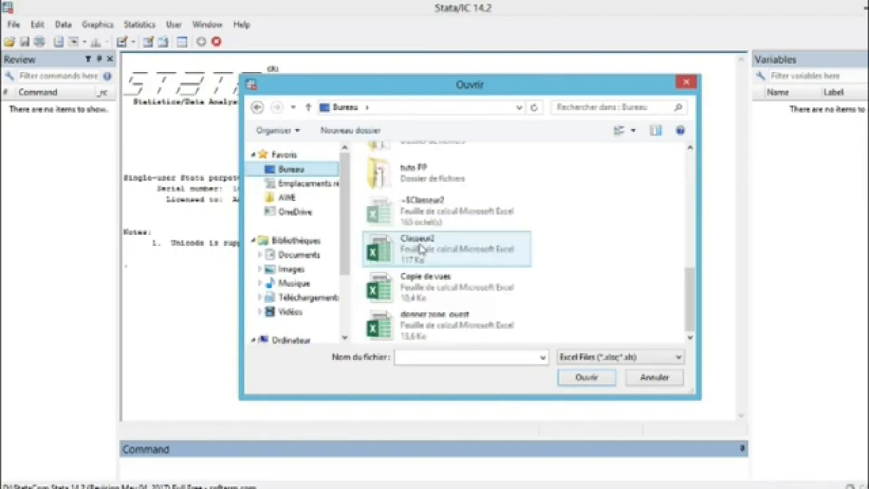
{"action": "double_click", "coordinate": [420, 248]}
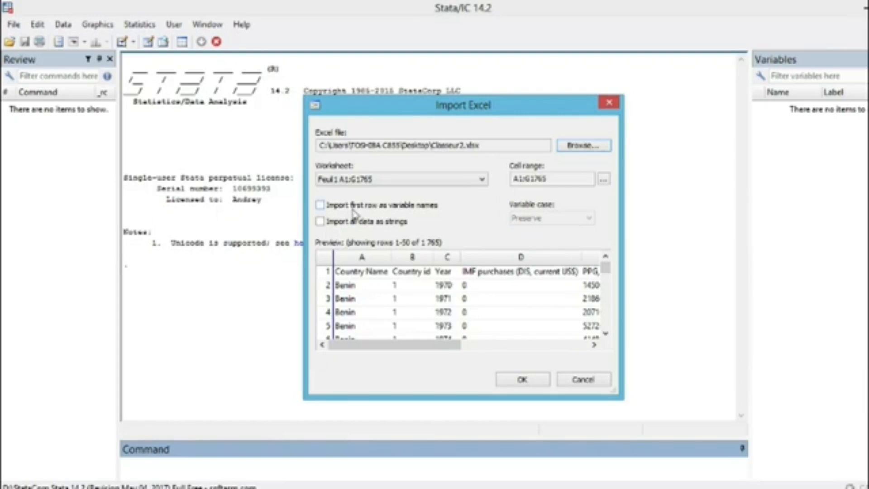
{"action": "left_click", "coordinate": [321, 205]}
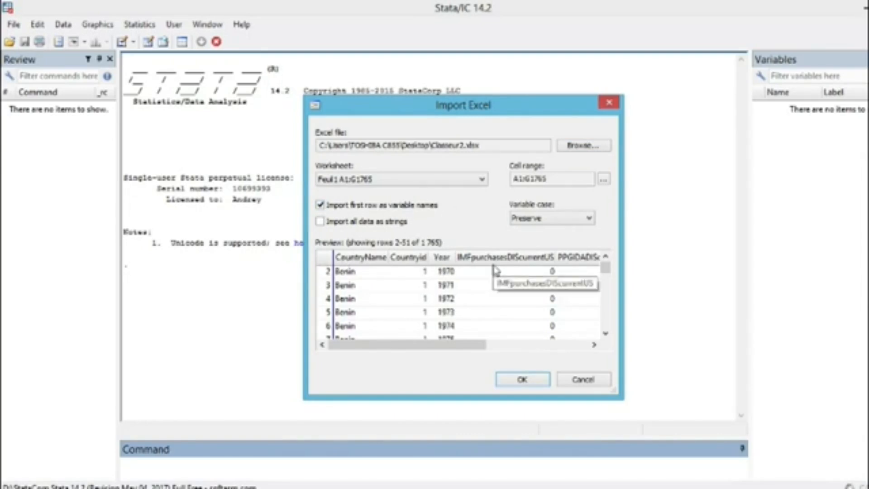
{"action": "left_click", "coordinate": [523, 379]}
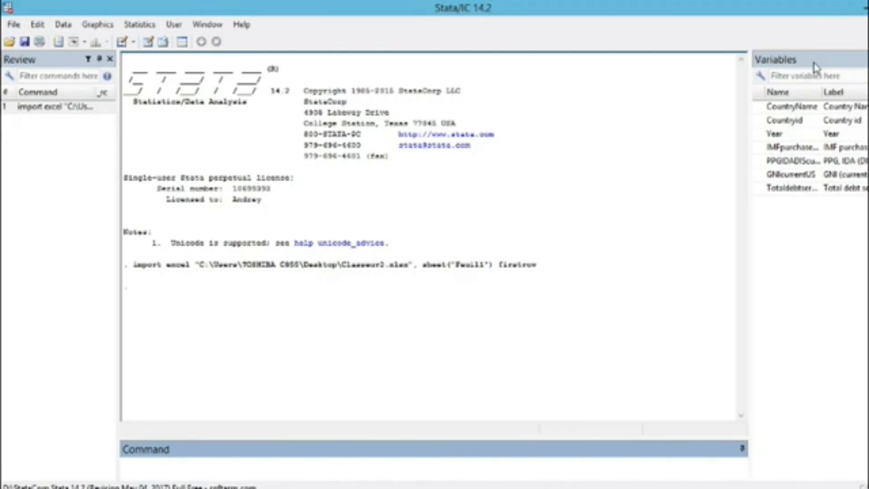
{"action": "left_click", "coordinate": [207, 24]}
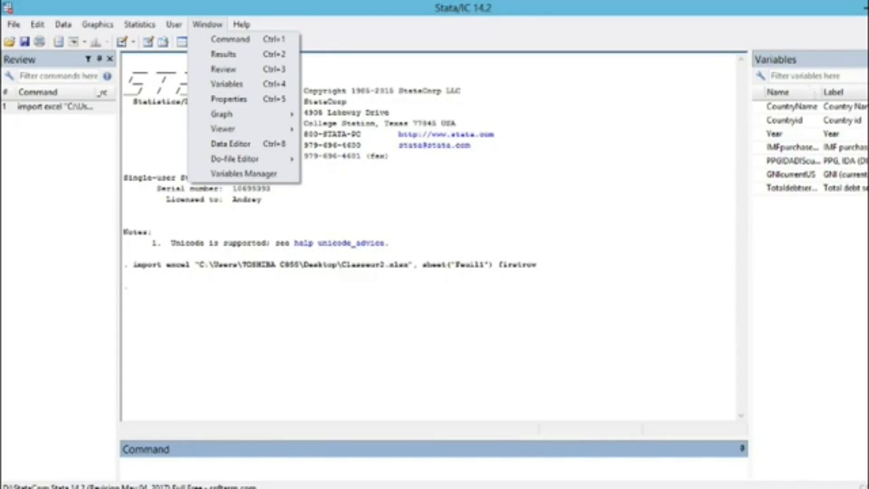
{"action": "left_click", "coordinate": [747, 167]}
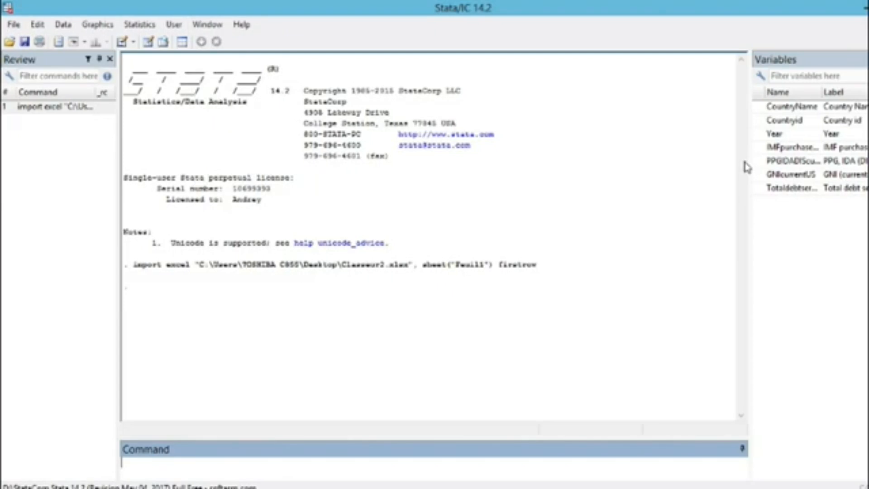
Step: Declare the dataset to be panel data with Countryid as the panel ID variable and Year as the time variable
{"action": "left_click", "coordinate": [137, 27]}
{"action": "mouse_move", "coordinate": [227, 274]}
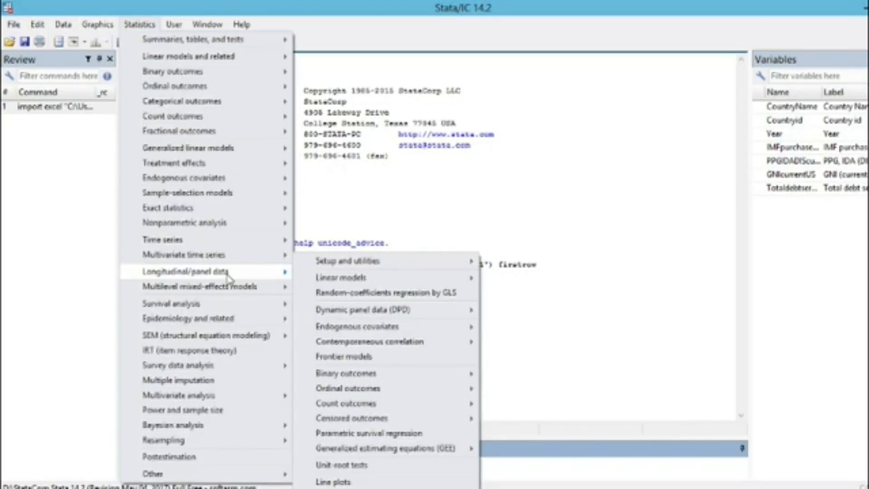
{"action": "mouse_move", "coordinate": [357, 265]}
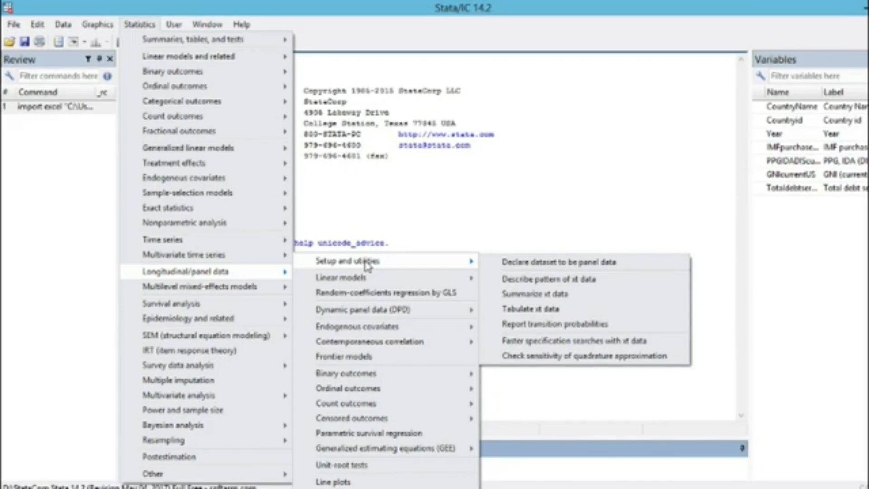
{"action": "left_click", "coordinate": [573, 263]}
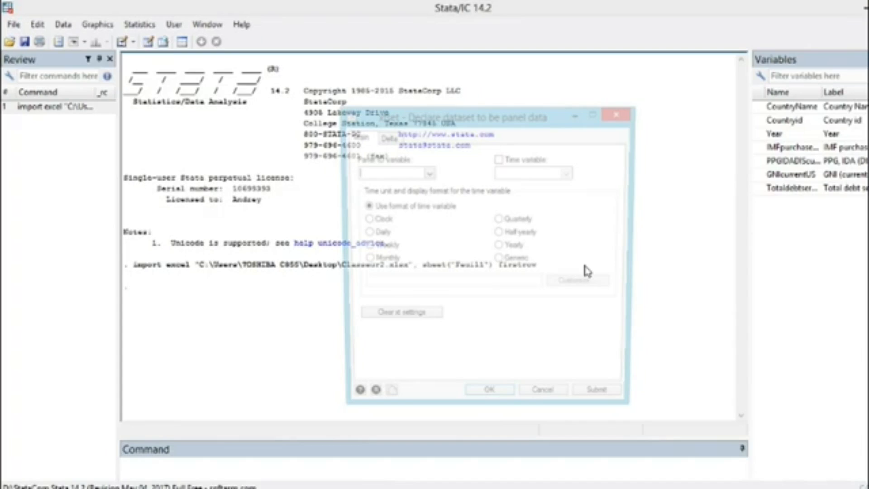
{"action": "left_click", "coordinate": [426, 173]}
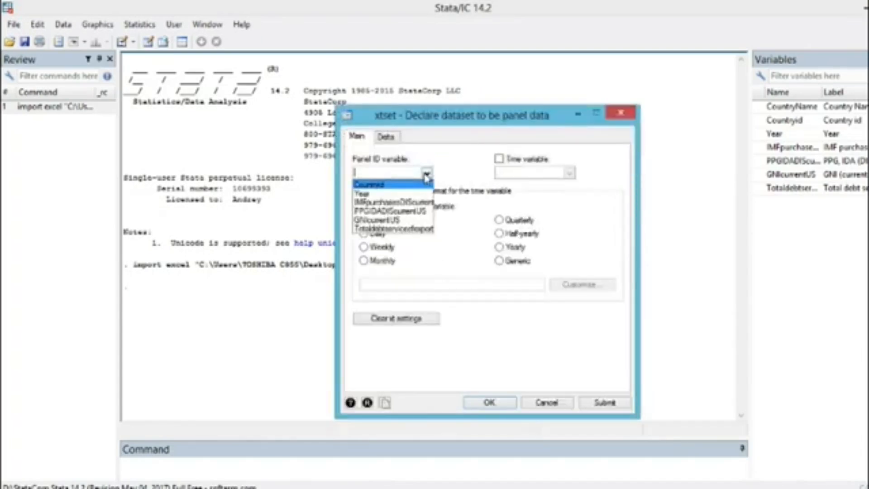
{"action": "left_click", "coordinate": [381, 184]}
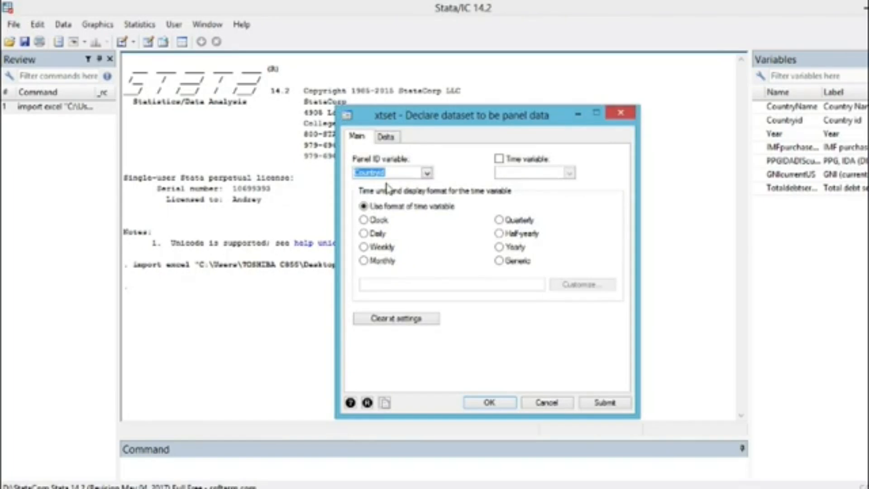
{"action": "left_click", "coordinate": [498, 159]}
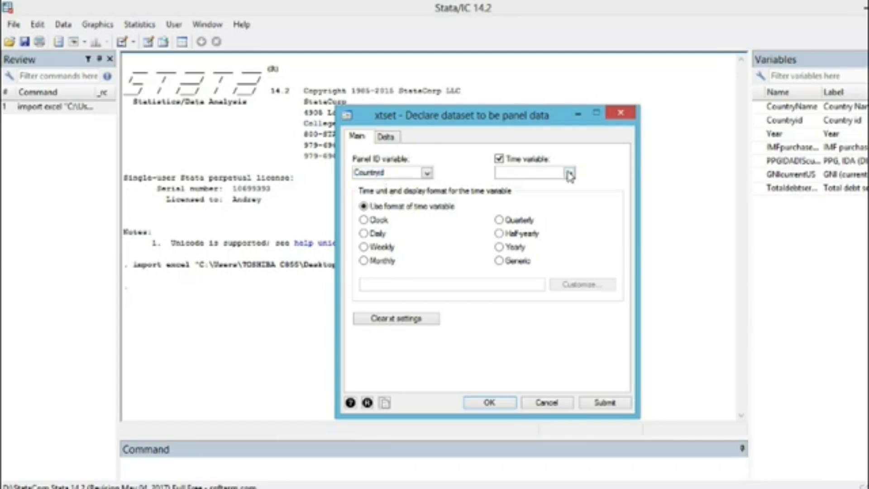
{"action": "left_click", "coordinate": [570, 174]}
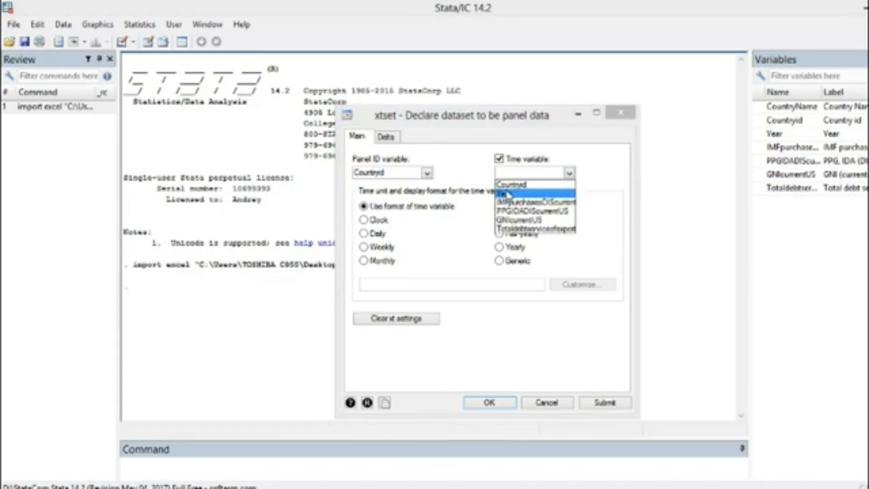
{"action": "left_click", "coordinate": [507, 194]}
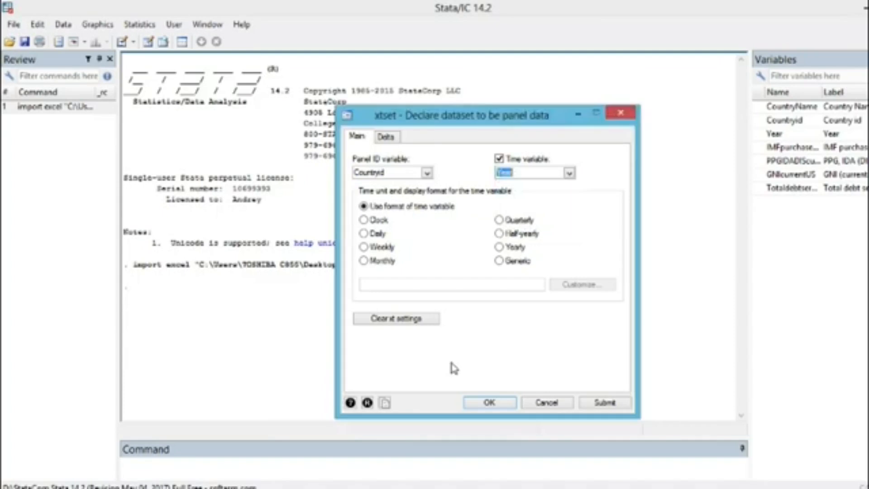
{"action": "key", "text": "Return"}
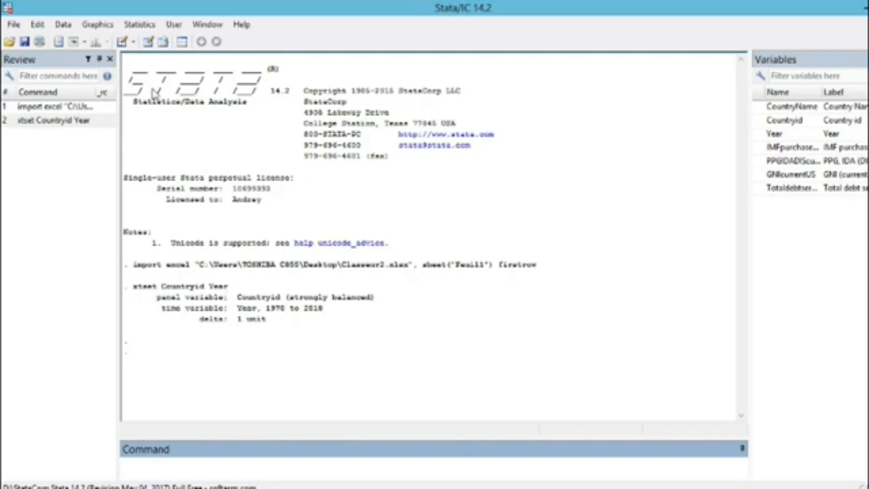
Step: Run a linear regression of Totaldebtserviceofexports on IMFpurchasesDIScurrentUS, PPGIDADIScurrentUS and GNIcurrentUS
{"action": "left_click", "coordinate": [140, 25]}
{"action": "mouse_move", "coordinate": [179, 74]}
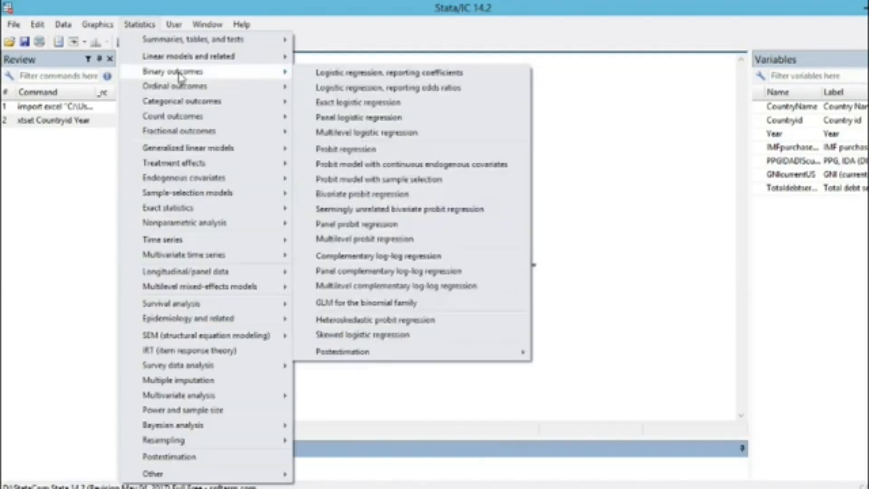
{"action": "left_click", "coordinate": [346, 62]}
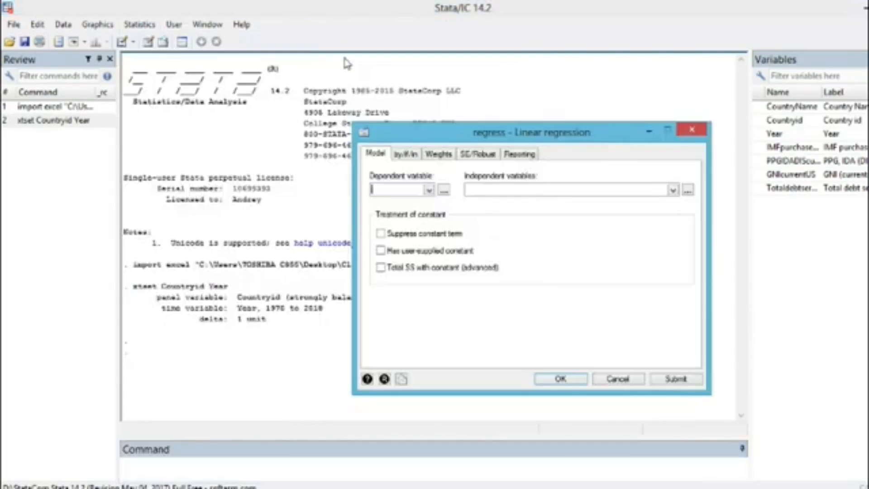
{"action": "left_click", "coordinate": [429, 191]}
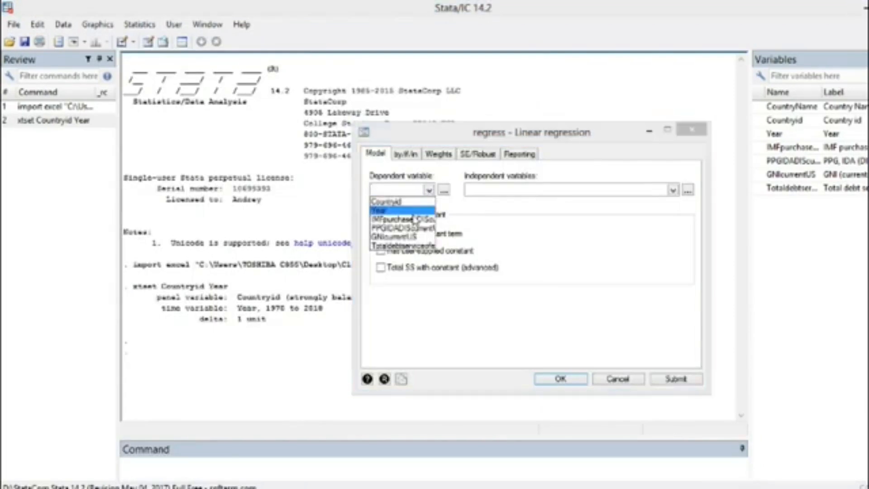
{"action": "left_click", "coordinate": [403, 245]}
{"action": "left_click", "coordinate": [673, 190]}
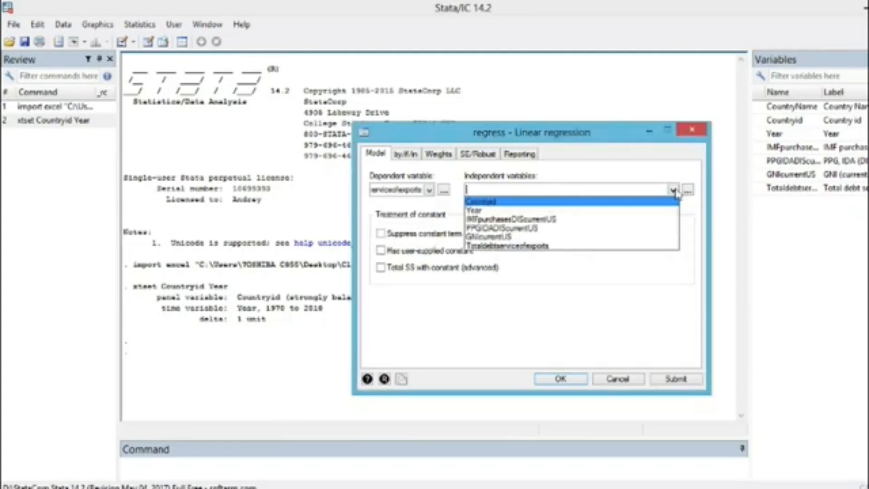
{"action": "left_click", "coordinate": [511, 219]}
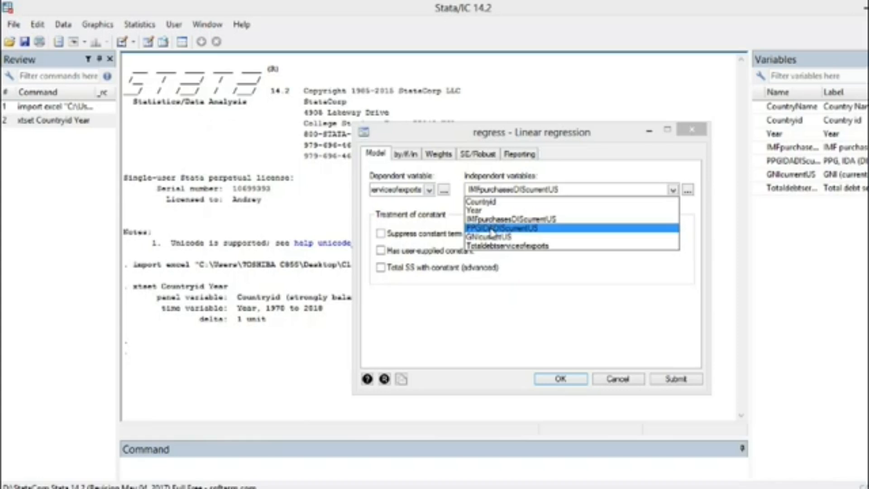
{"action": "left_click", "coordinate": [491, 228]}
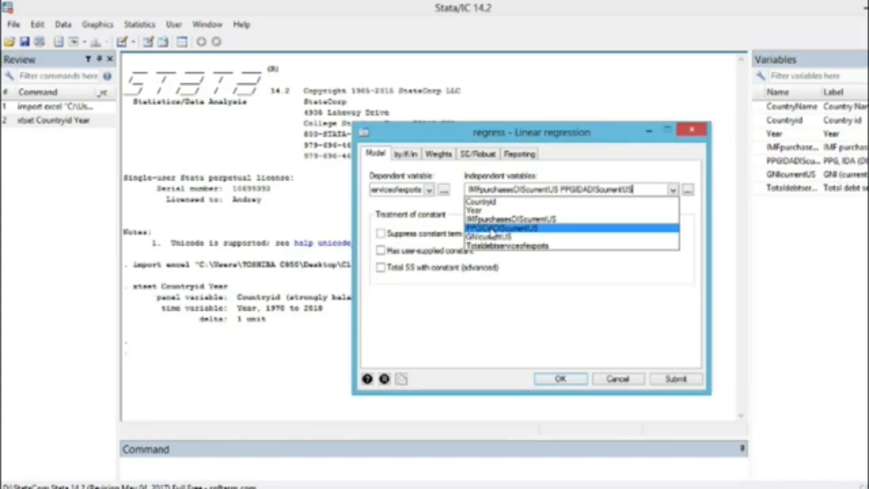
{"action": "left_click", "coordinate": [494, 237]}
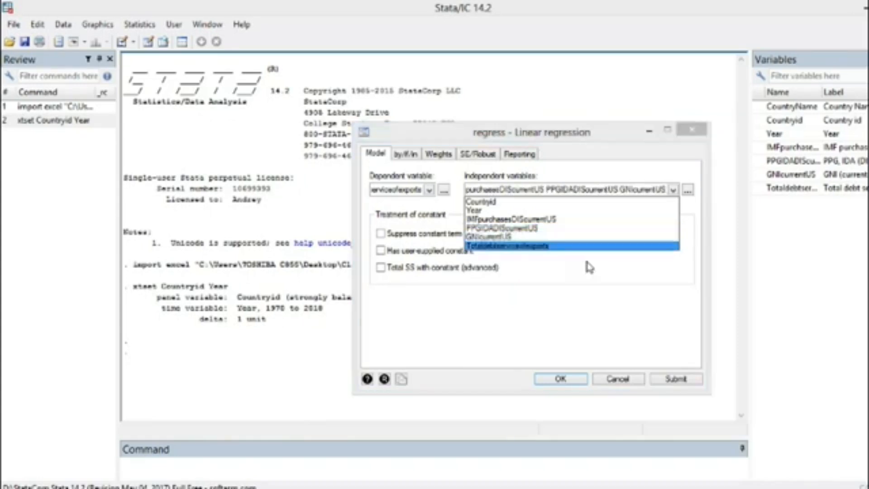
{"action": "left_click", "coordinate": [568, 383]}
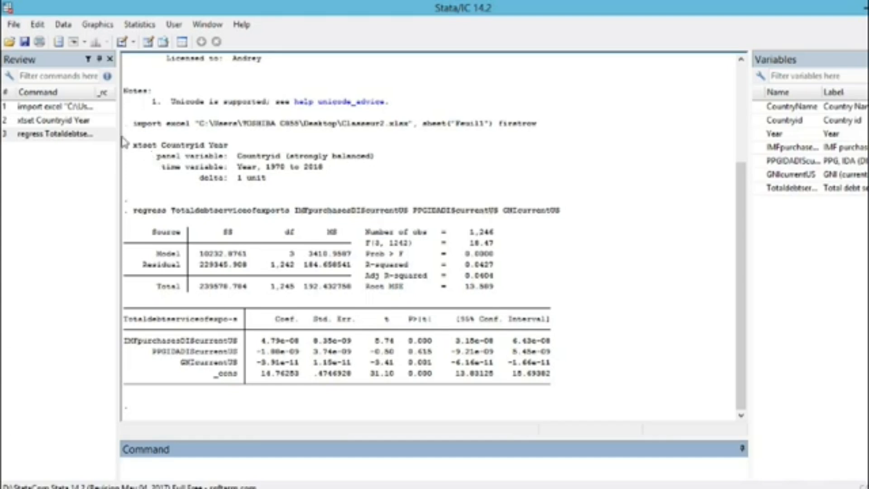
Step: Estimate a GLS random-effects panel regression of Totaldebtserviceofexports on IMFpurchasesDIScurrentUS, PPGIDADIScurrentUS and GNIcurrentUS
{"action": "left_click", "coordinate": [140, 25]}
{"action": "mouse_move", "coordinate": [195, 274]}
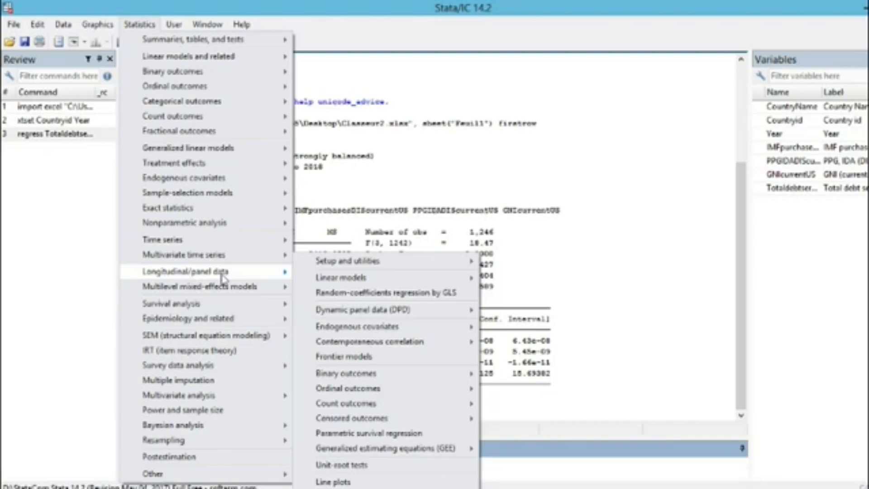
{"action": "mouse_move", "coordinate": [385, 277]}
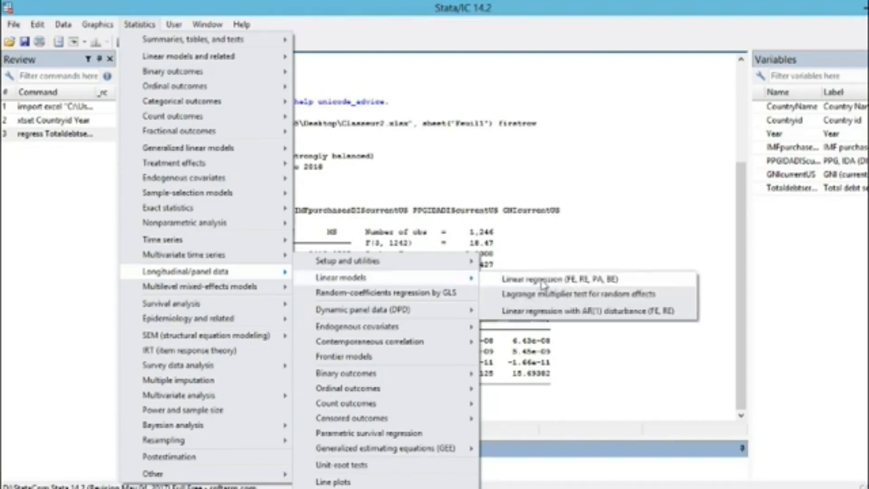
{"action": "left_click", "coordinate": [580, 280]}
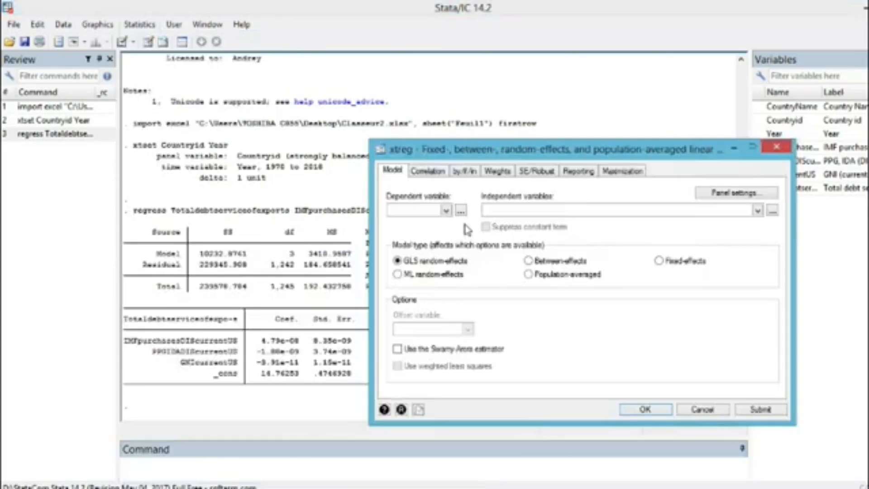
{"action": "left_click", "coordinate": [445, 215]}
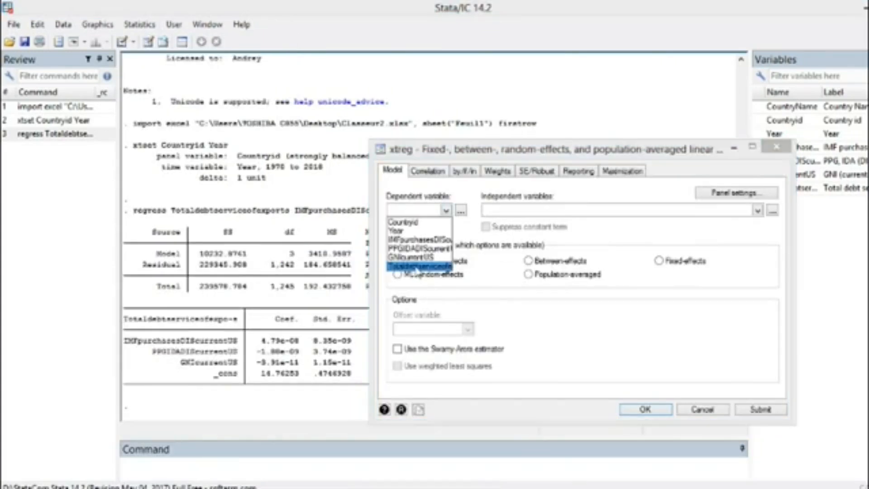
{"action": "left_click", "coordinate": [417, 267]}
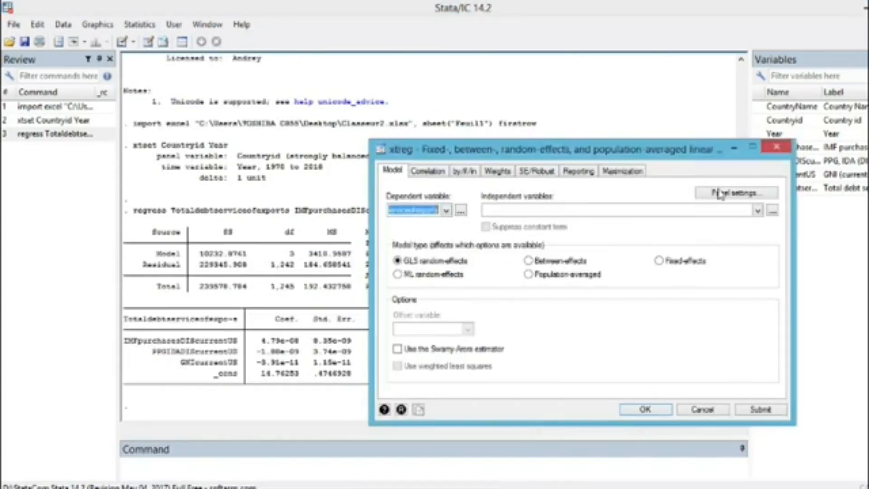
{"action": "left_click", "coordinate": [757, 211]}
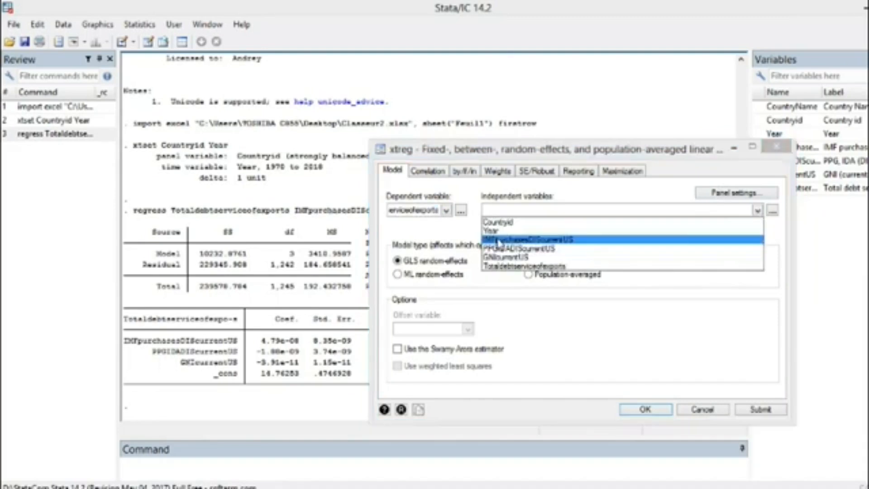
{"action": "left_click", "coordinate": [503, 239]}
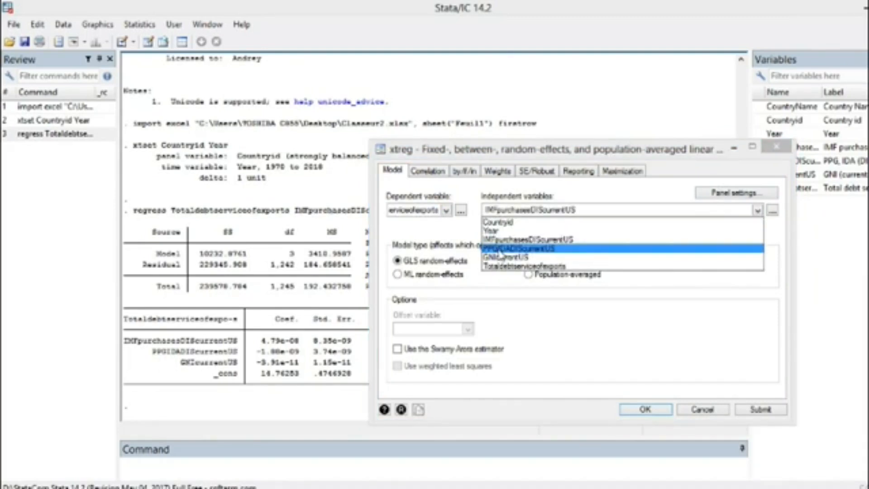
{"action": "left_click", "coordinate": [501, 249]}
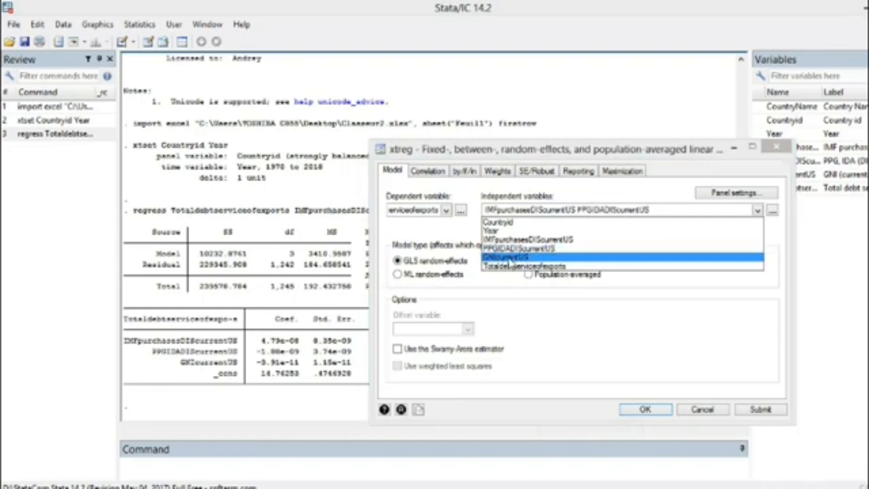
{"action": "left_click", "coordinate": [507, 257]}
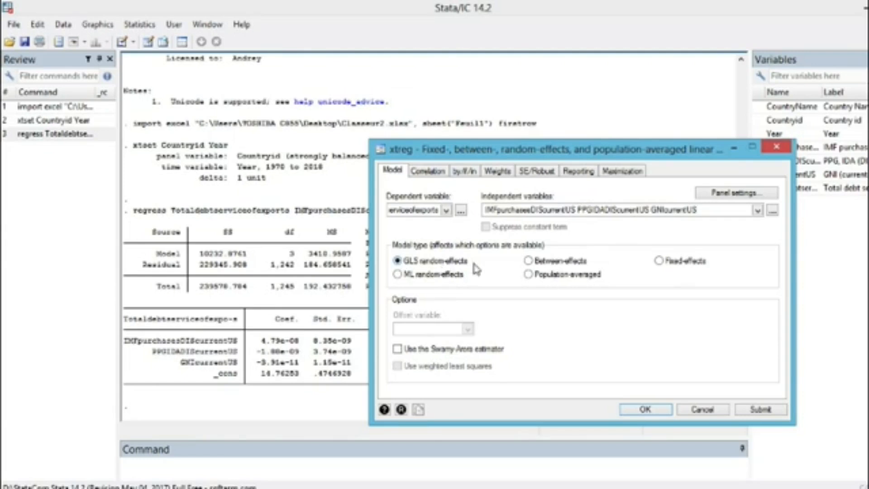
{"action": "left_click", "coordinate": [645, 410]}
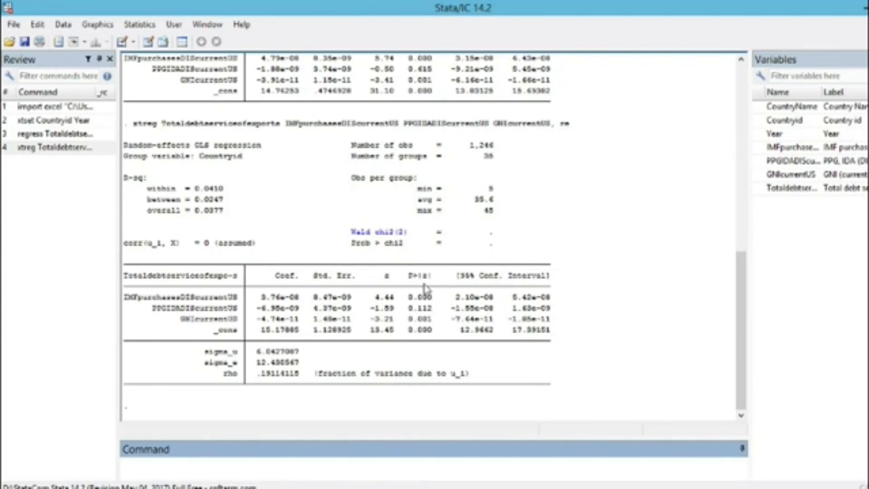
Step: Estimate the same panel regression of Totaldebtserviceofexports with the fixed-effects model type
{"action": "scroll", "coordinate": [424, 281], "scroll_direction": "up", "scroll_amount": 2}
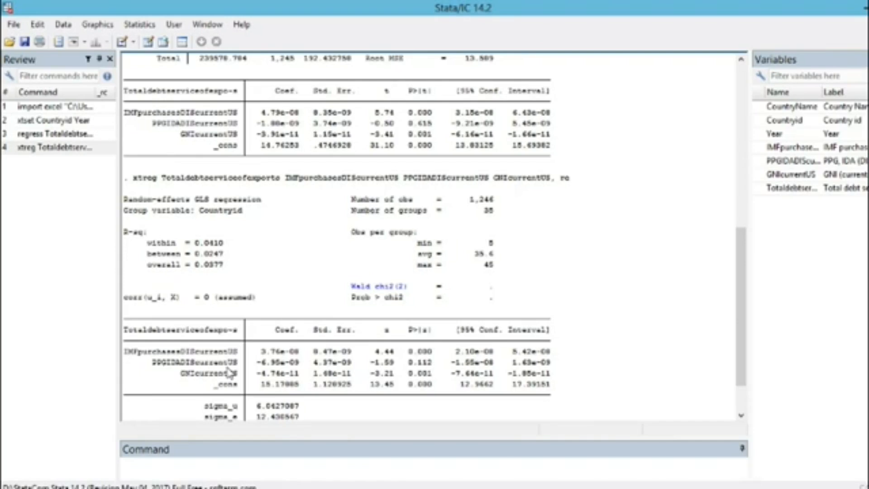
{"action": "scroll", "coordinate": [534, 244], "scroll_direction": "up", "scroll_amount": 1}
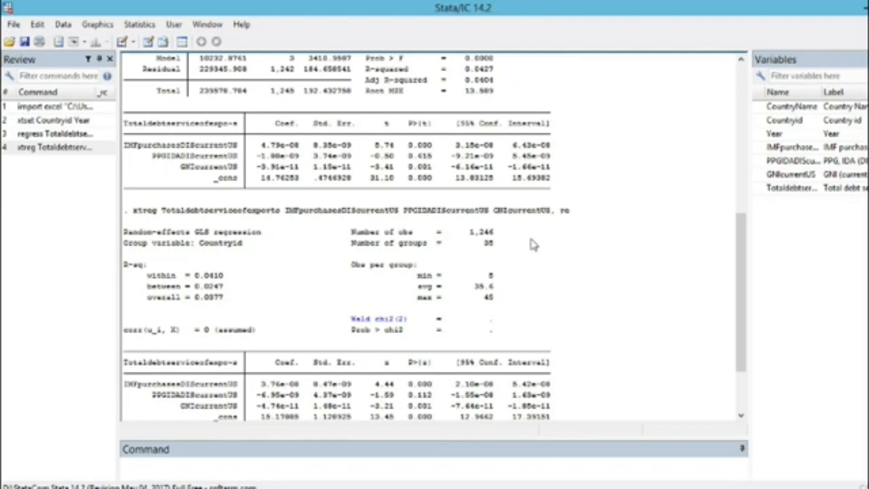
{"action": "scroll", "coordinate": [534, 245], "scroll_direction": "down", "scroll_amount": 3}
{"action": "left_click", "coordinate": [143, 26]}
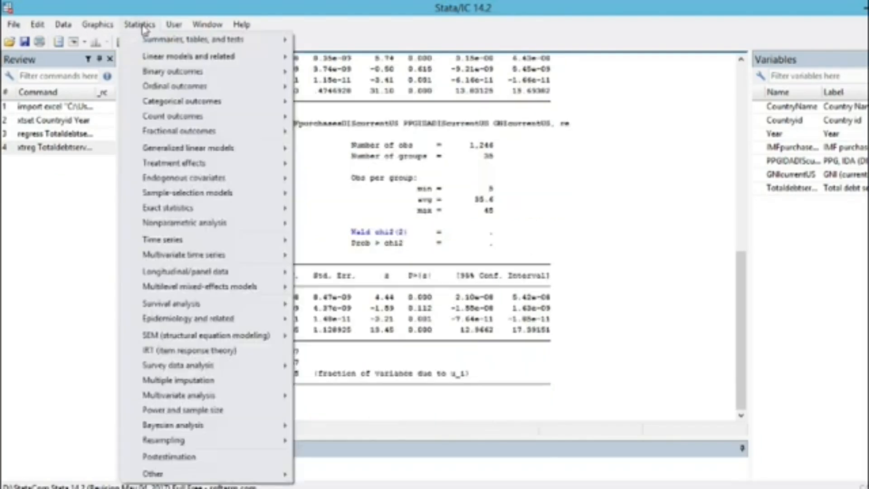
{"action": "mouse_move", "coordinate": [185, 256]}
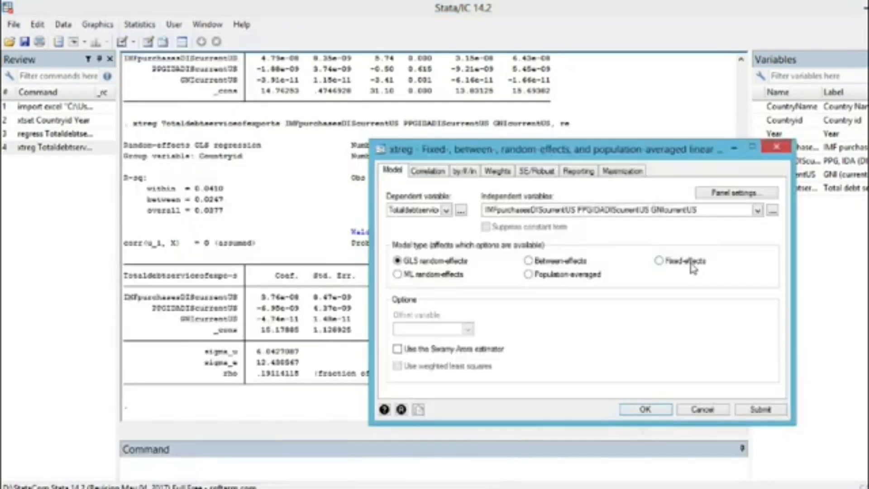
{"action": "left_click", "coordinate": [660, 261]}
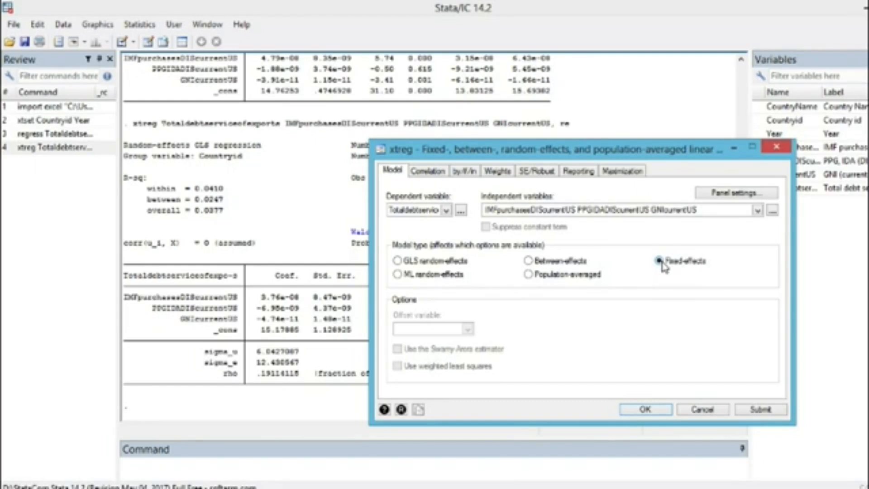
{"action": "key", "text": "Return"}
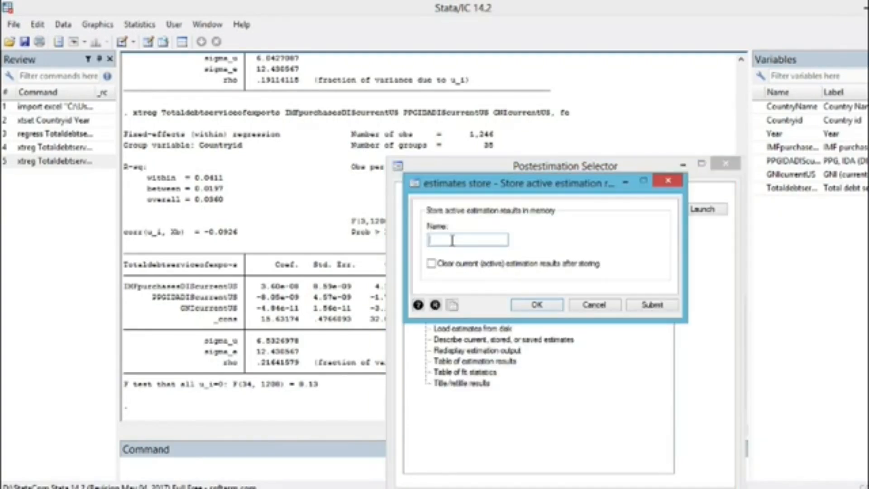
Step: Store the fixed-effects estimation results as fixed and, after re-running the random-effects model, store its results as random
{"action": "type", "text": "fixed"}
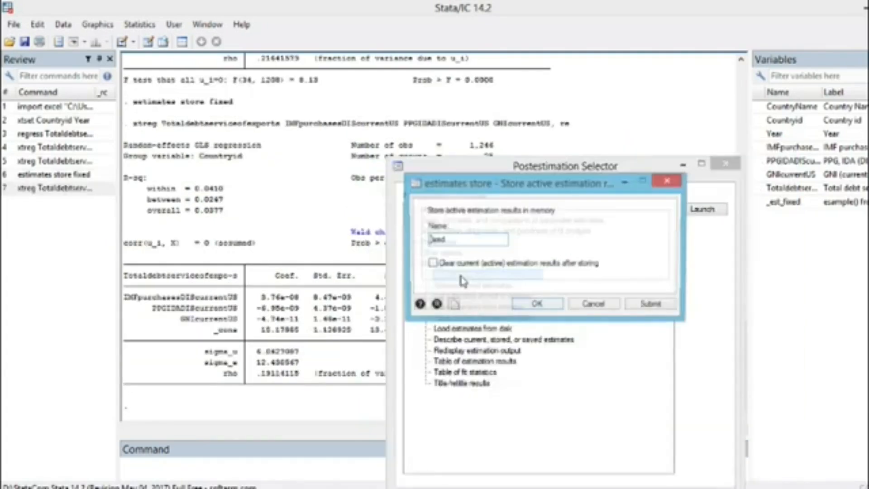
{"action": "type", "text": "random"}
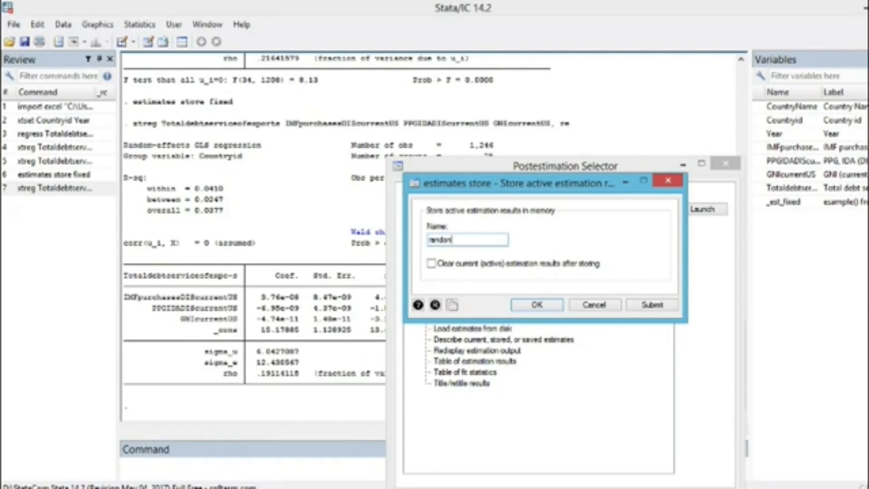
{"action": "key", "text": "Return"}
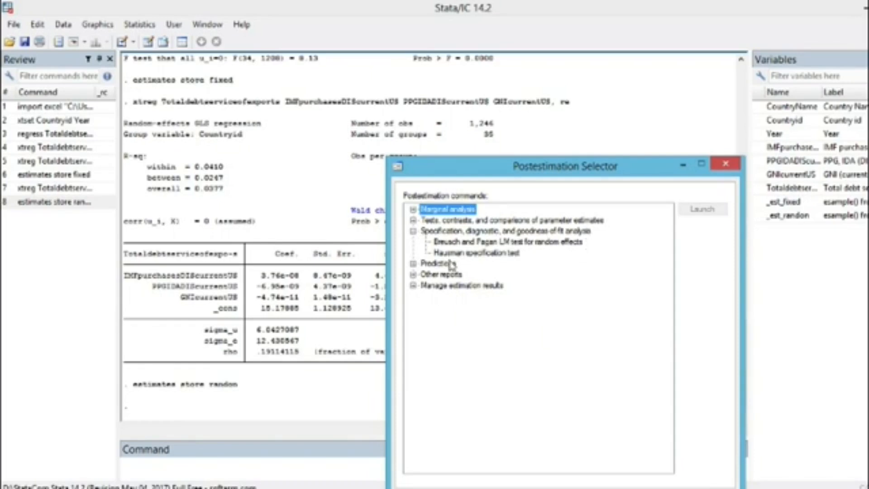
Step: Run the Hausman specification test with fixed as the consistent estimation and random as the efficient estimation
{"action": "double_click", "coordinate": [489, 254]}
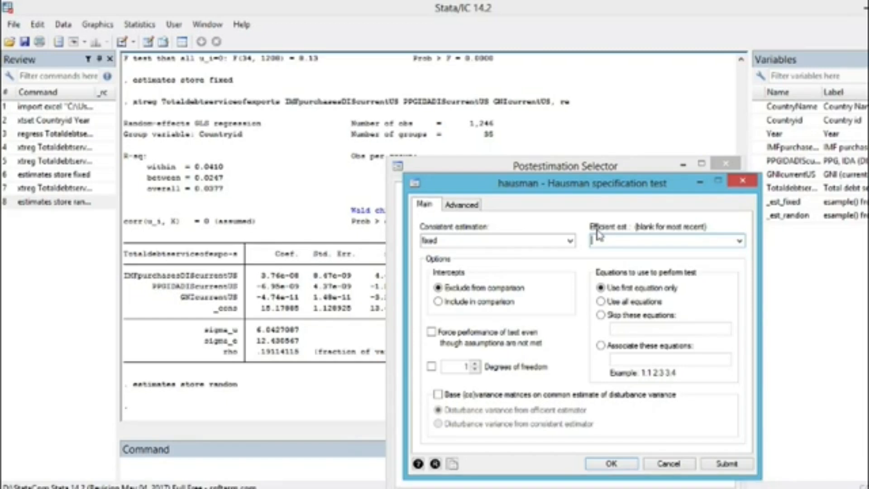
{"action": "type", "text": "random"}
{"action": "key", "text": "Return"}
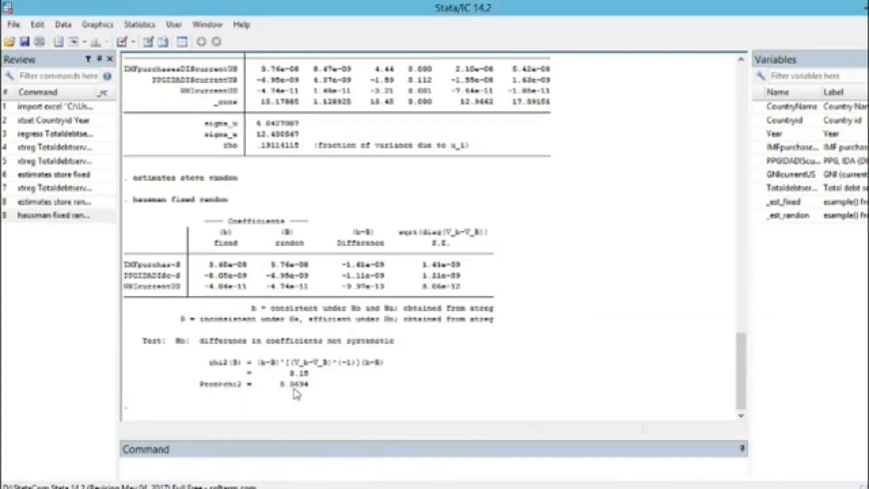